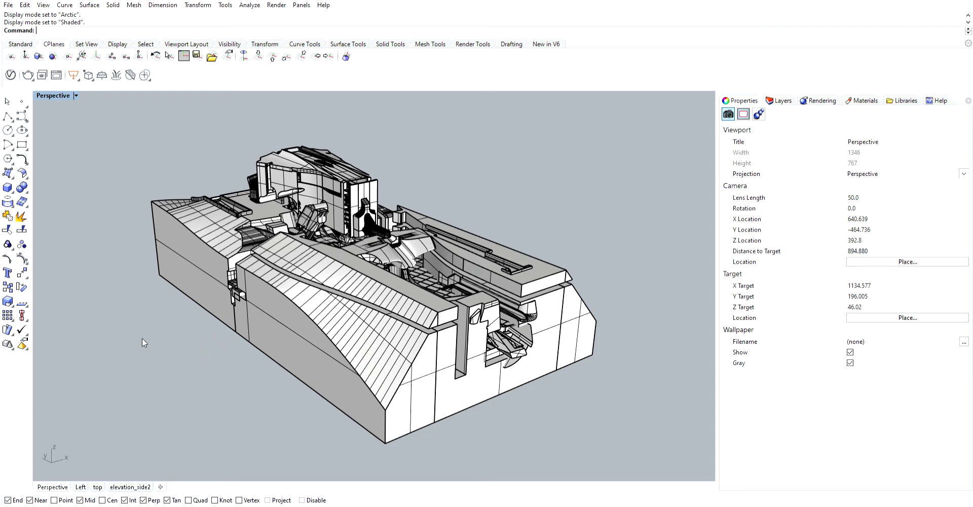
Orbit the Perspective view slightly around the terraced building model.
right_click_drag(142, 342, 178, 334)
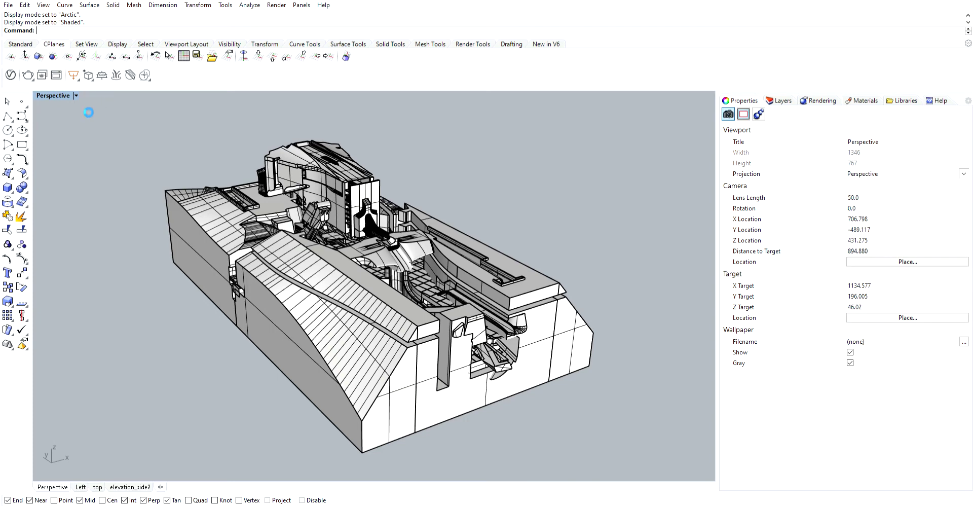
Cycle through Wireframe, Shaded, Ghosted, Technical and Arctic, orbit lower, then return to Shaded.
key("ctrl+alt+w")
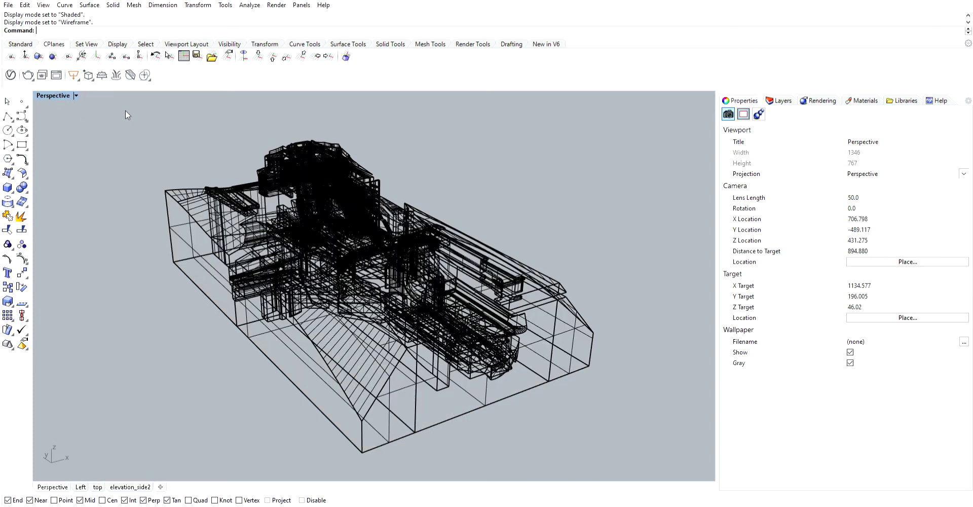
key("ctrl+alt+s")
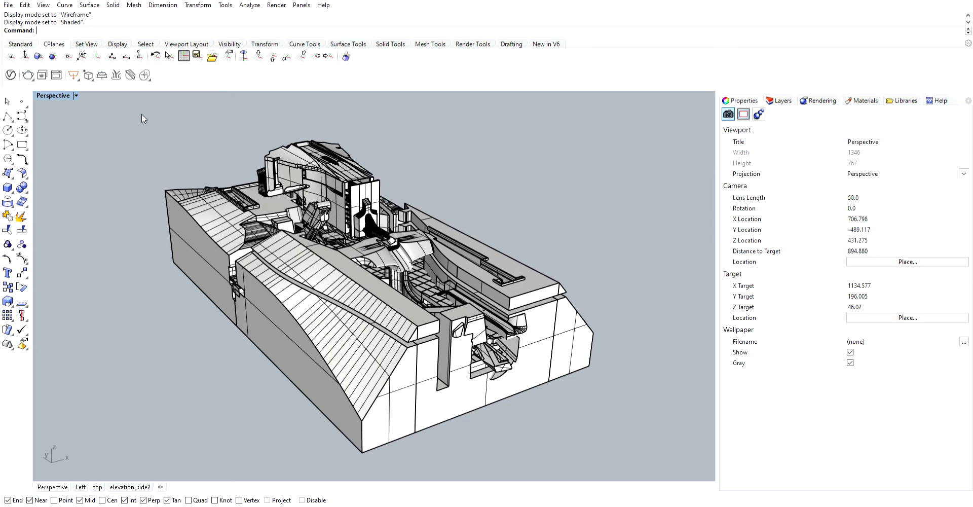
key("ctrl+alt+g")
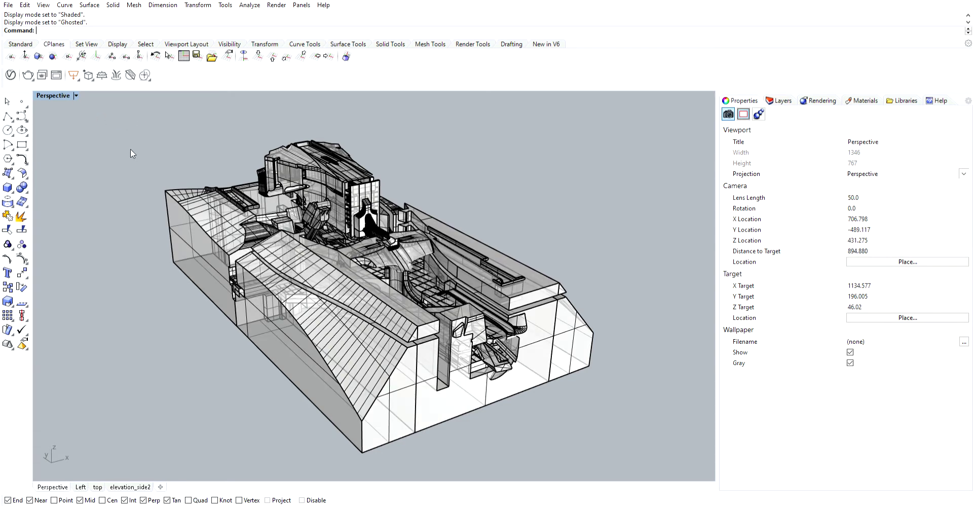
key("ctrl+alt+t")
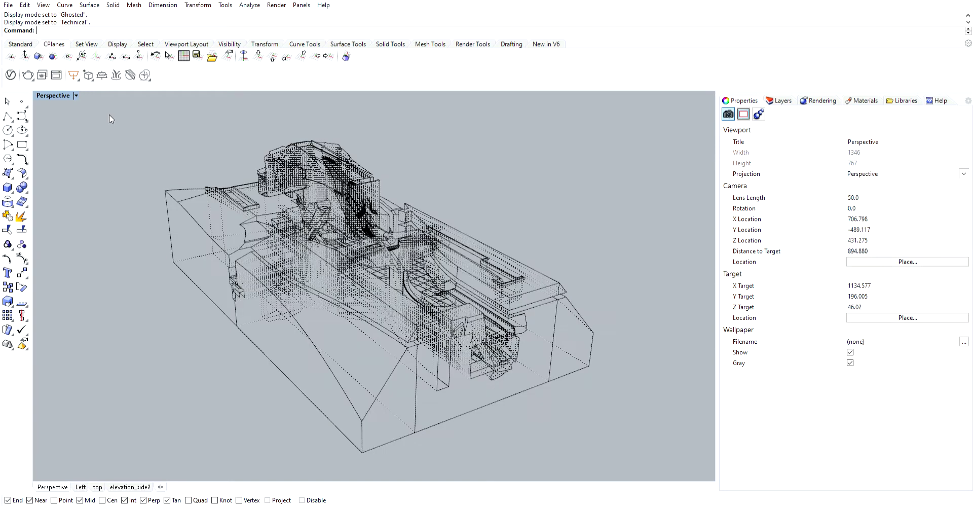
key("ctrl+alt+a")
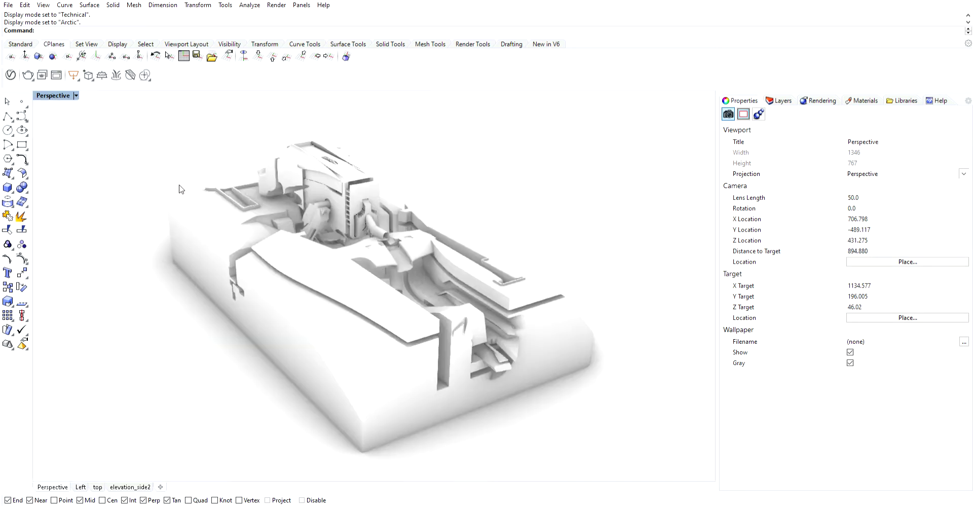
mouse_move(140, 288)
right_mouse_down()
mouse_move(185, 268)
mouse_move(206, 271)
mouse_move(139, 274)
mouse_move(153, 286)
right_mouse_up()
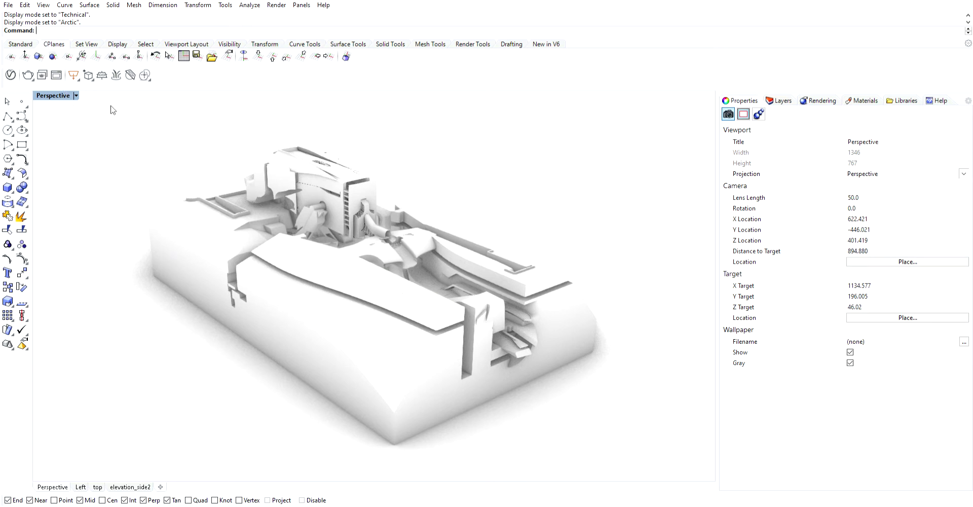
key("ctrl+alt+s")
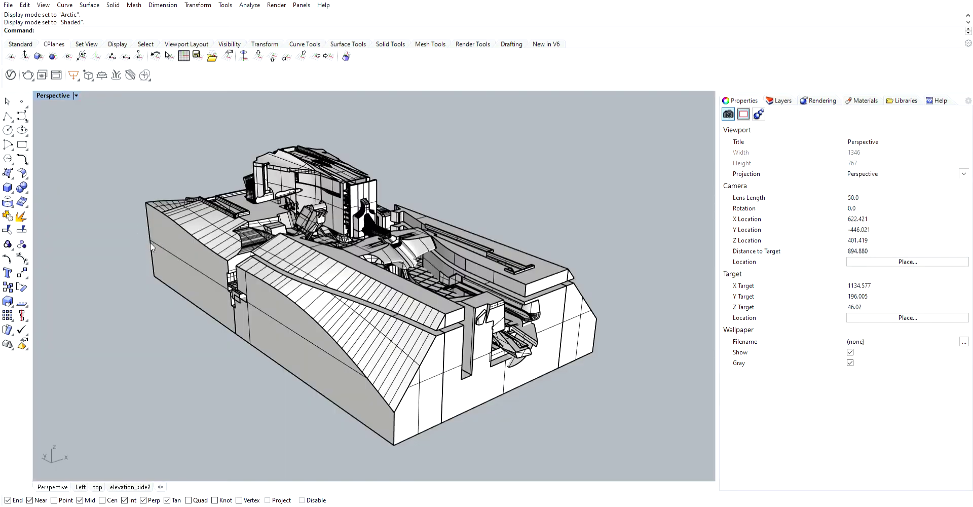
Compare the Artistic, Arctic, Rendered and Artic Black looks, then return to Shaded.
key("ctrl+alt+a")
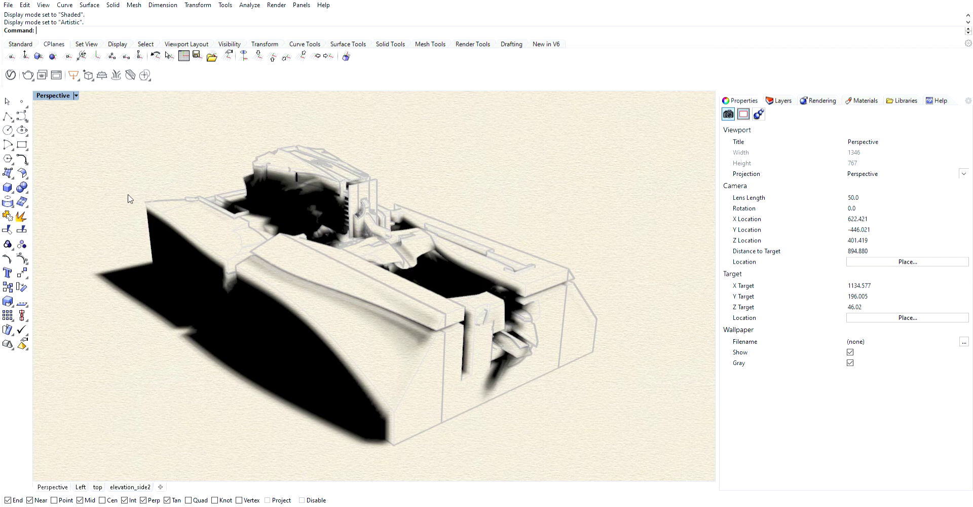
key("ctrl+alt+a")
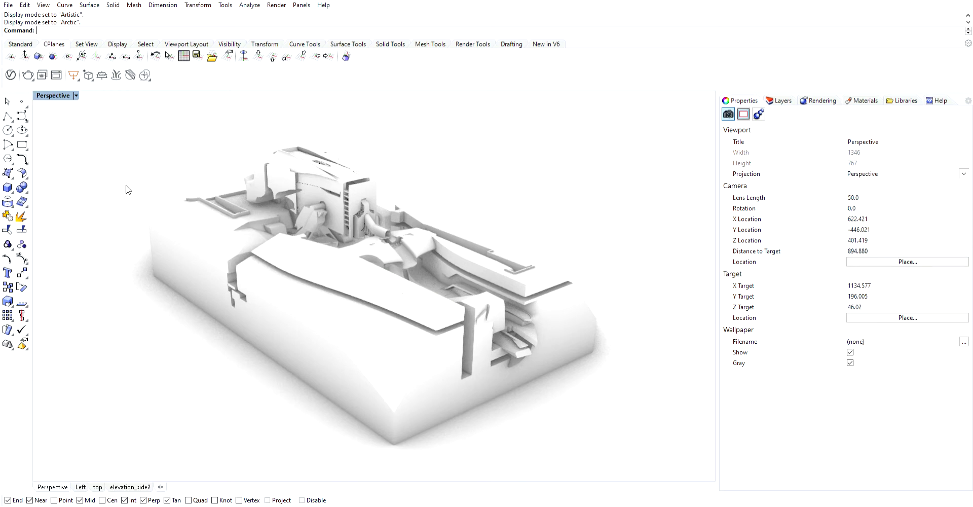
key("ctrl+alt+r")
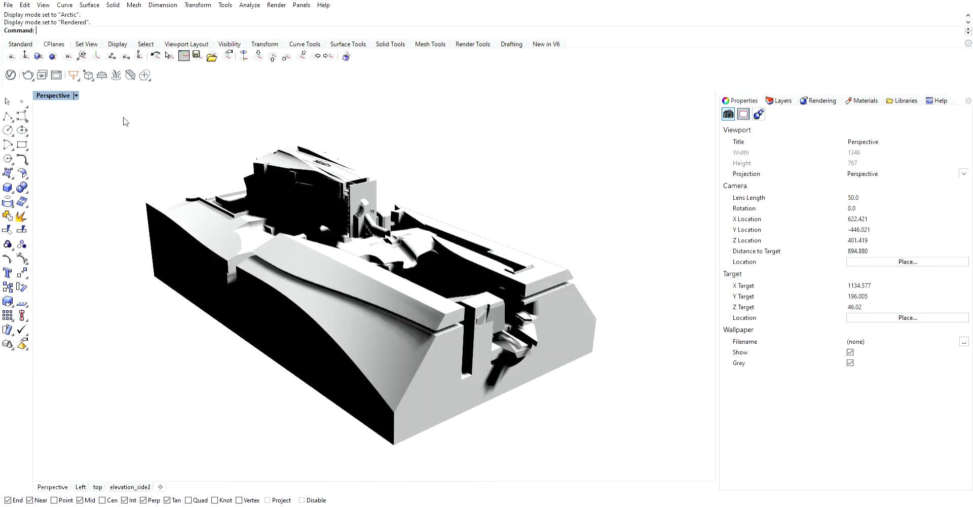
key("ctrl+alt+s")
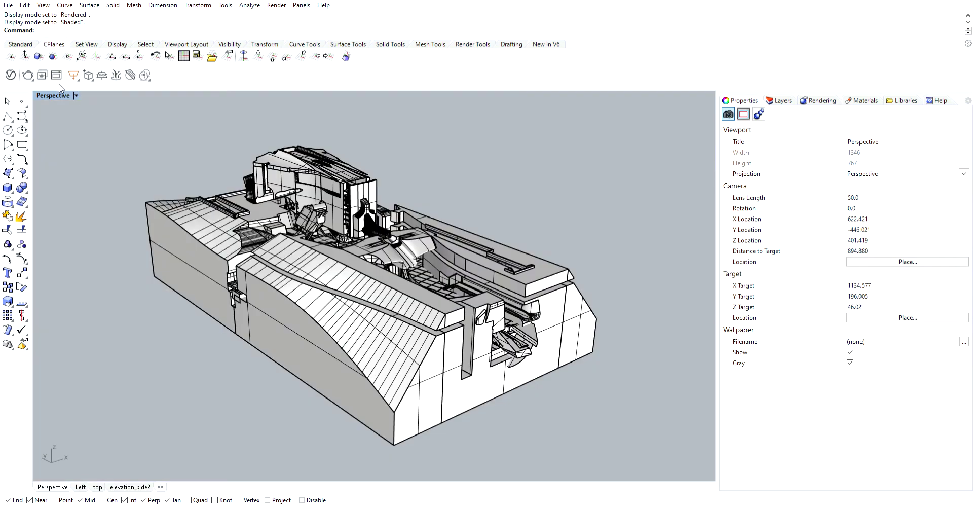
key("ctrl+alt+a")
right_click_drag(140, 213, 149, 252)
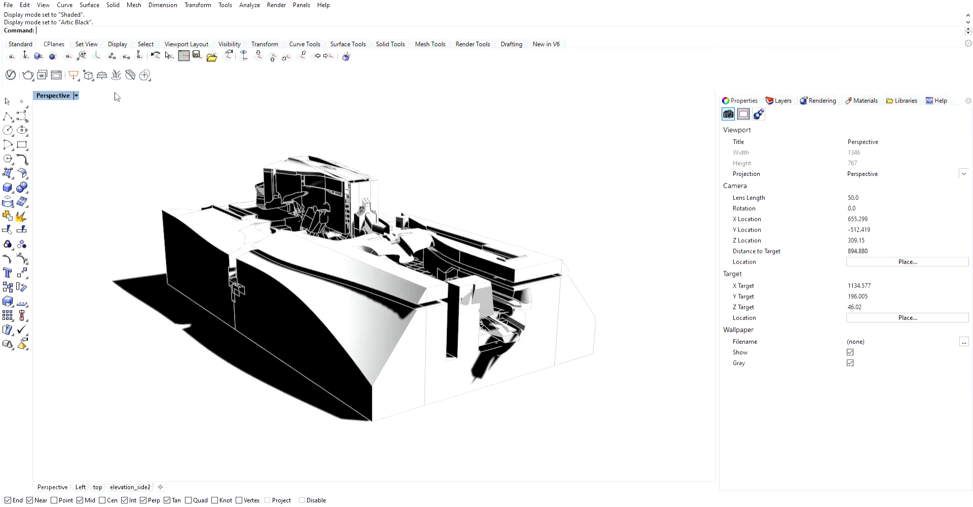
key("ctrl+alt+s")
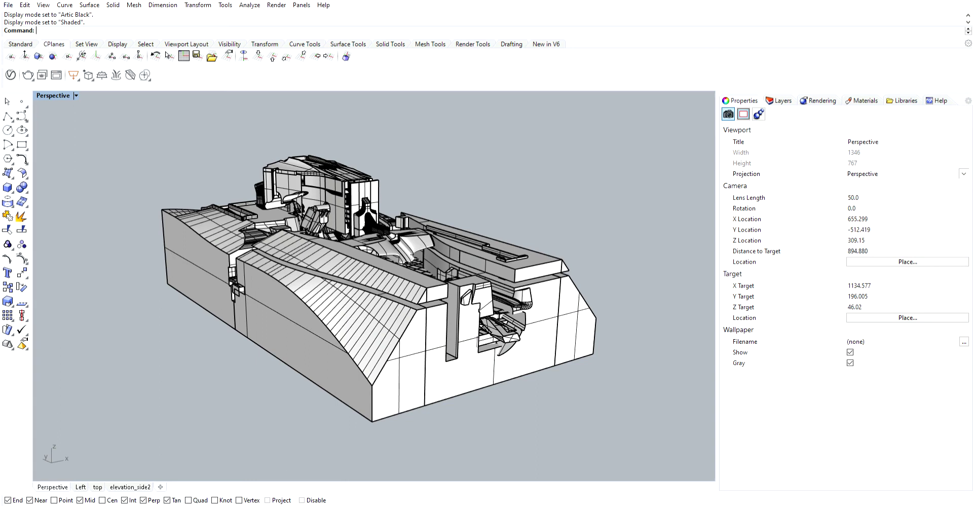
Open the document properties from the File menu.
key("alt")
key("f")
key("i")
Switch the Perspective view to the custom mode 4000 display.
key("ctrl+alt+a")
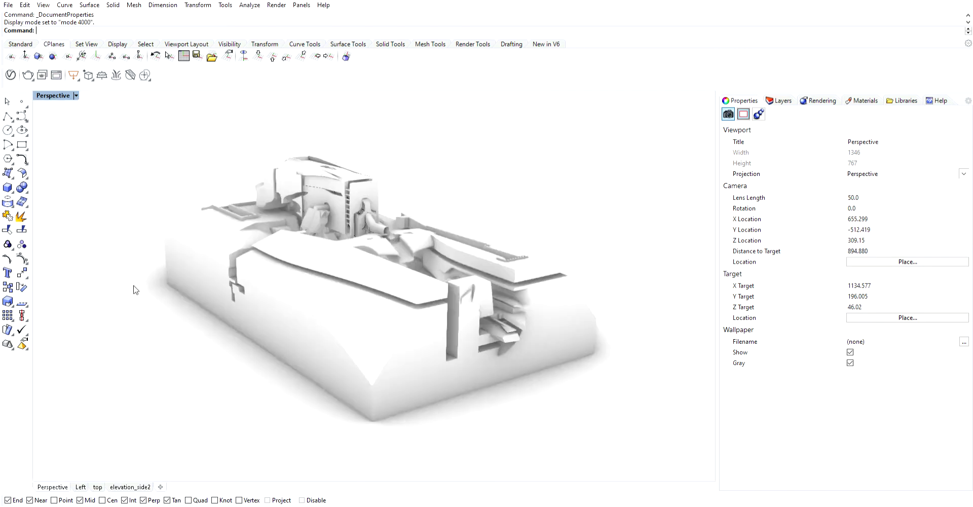
Orbit the mode 4000 view to a more frontal angle on the model.
right_click_drag(134, 286, 163, 311)
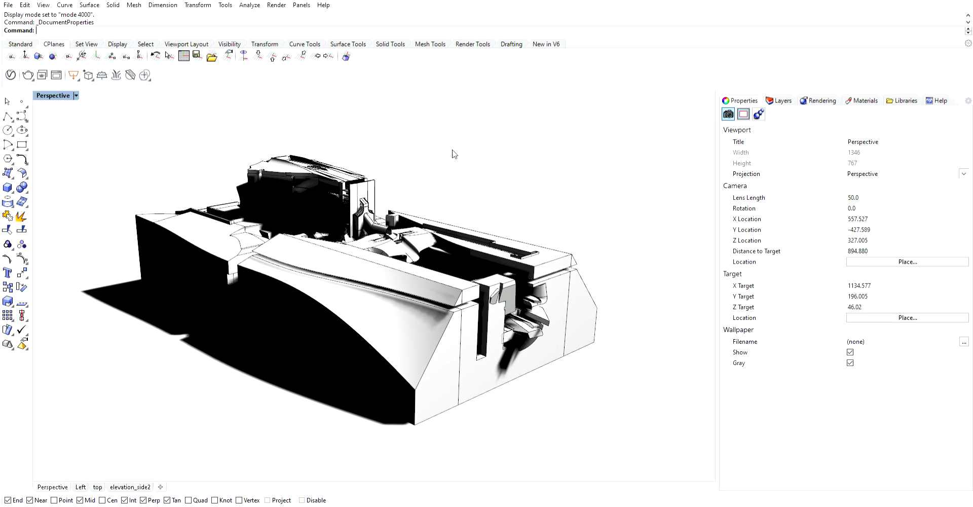
Run the Sun command to bring up the sun lighting settings.
key("Return")
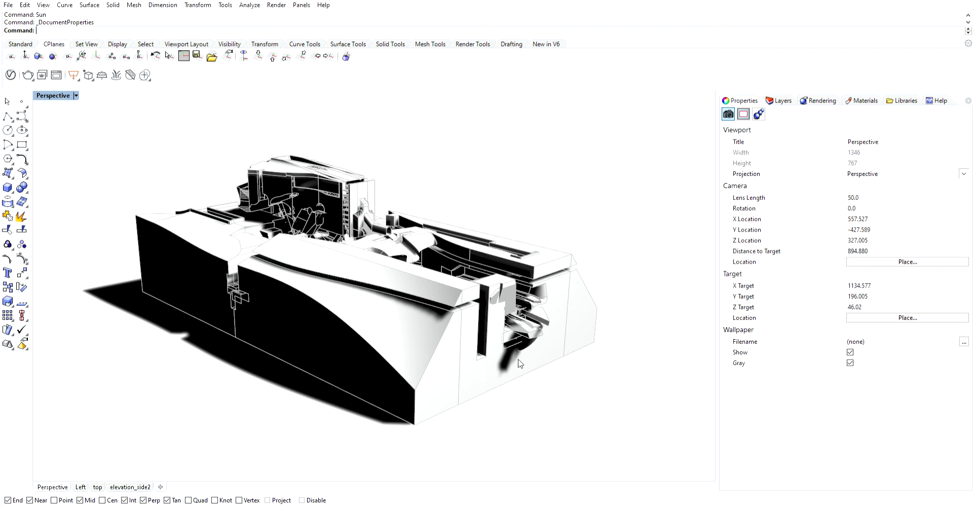
Orbit the model while comparing Arctic, mode 4000 and Artic Black shading.
mouse_move(516, 196)
right_mouse_down()
mouse_move(476, 213)
mouse_move(348, 216)
mouse_move(604, 238)
mouse_move(576, 234)
mouse_move(632, 222)
mouse_move(506, 226)
mouse_move(590, 233)
mouse_move(276, 270)
mouse_move(142, 117)
right_mouse_up()
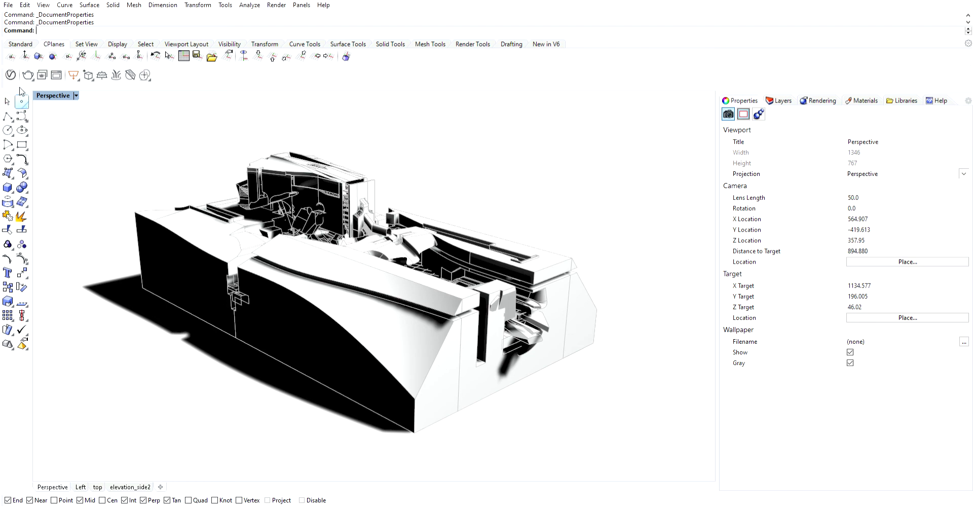
key("ctrl+alt+a")
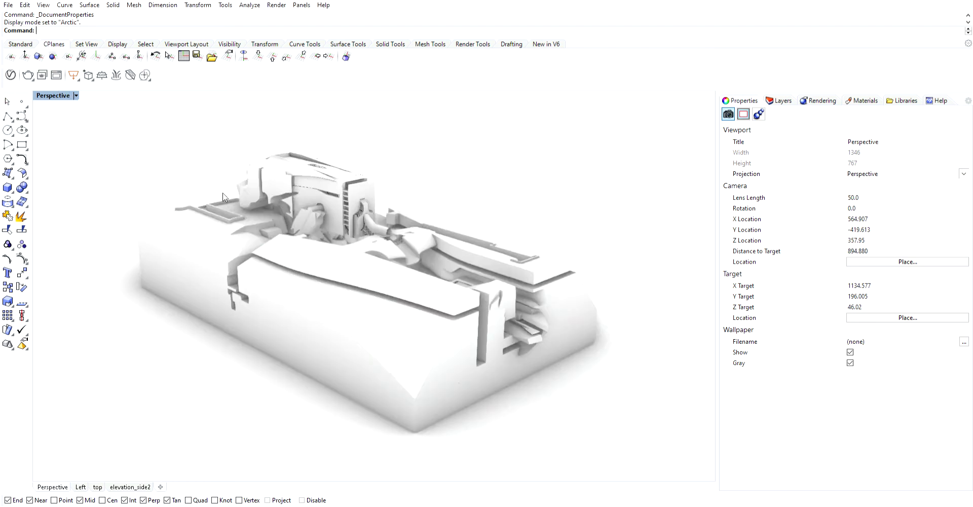
right_click_drag(224, 197, 381, 201)
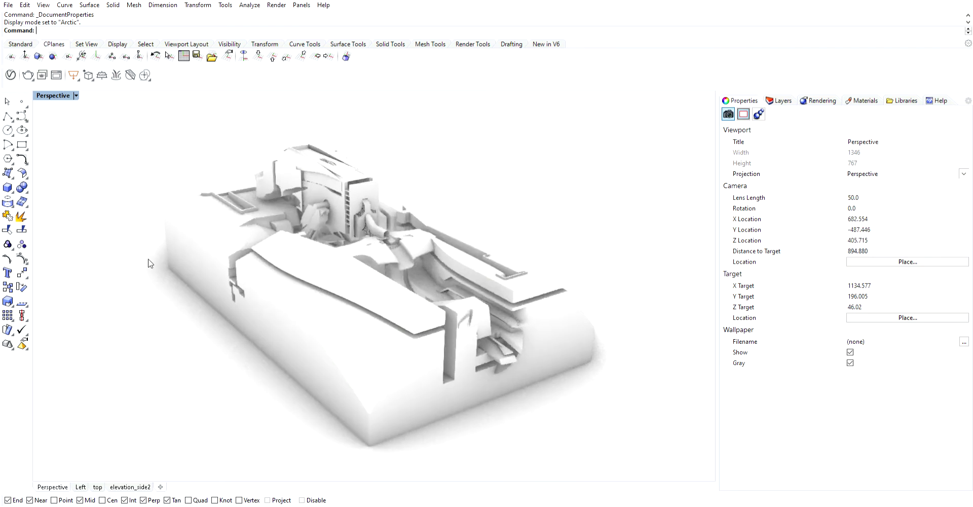
key("ctrl+alt+r")
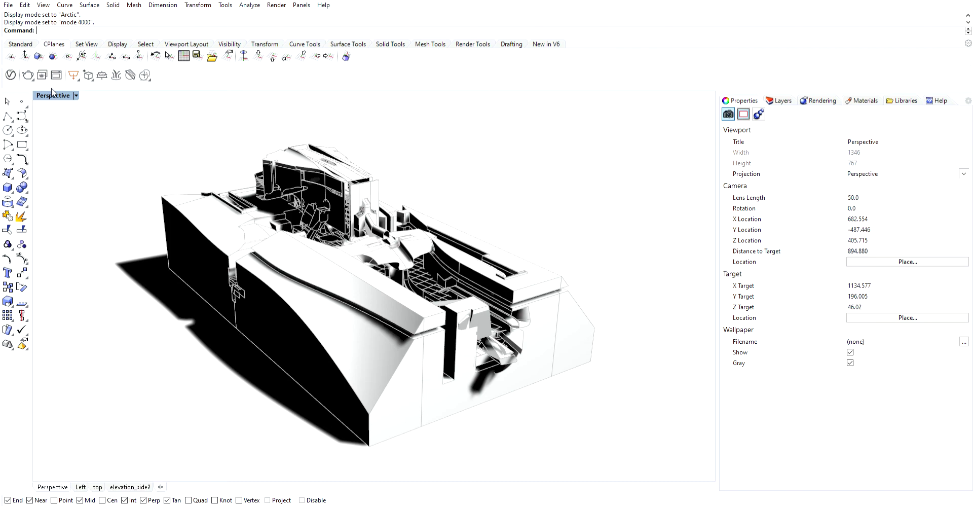
key("ctrl+alt+b")
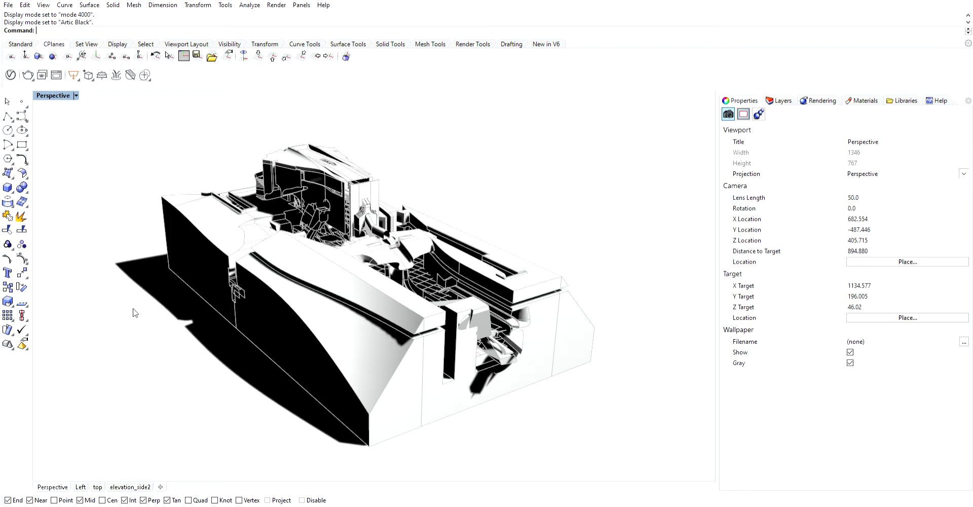
mouse_move(135, 310)
right_mouse_down()
mouse_move(334, 302)
mouse_move(127, 323)
mouse_move(137, 318)
right_mouse_up()
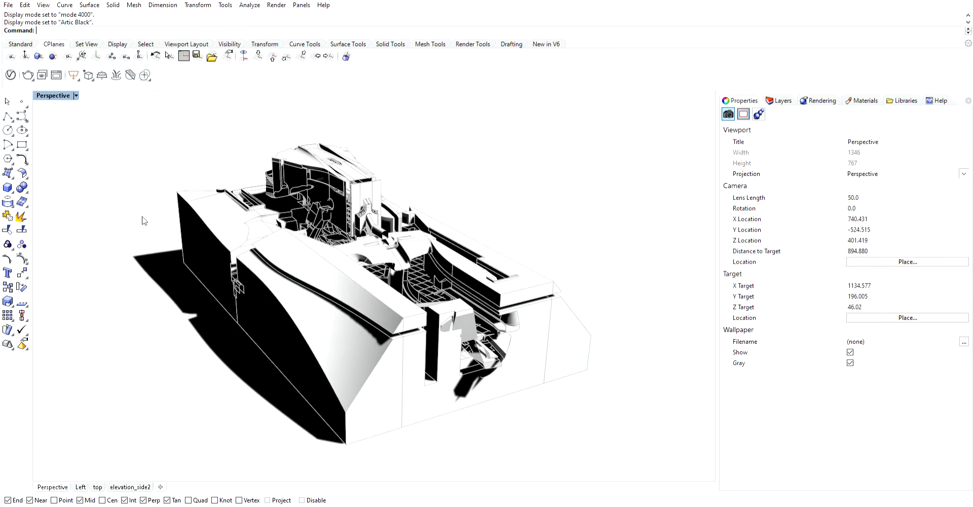
Preview Synthesis Black, AMBIV_White and Artic Black, lowering the viewing angle.
key("ctrl+alt+s")
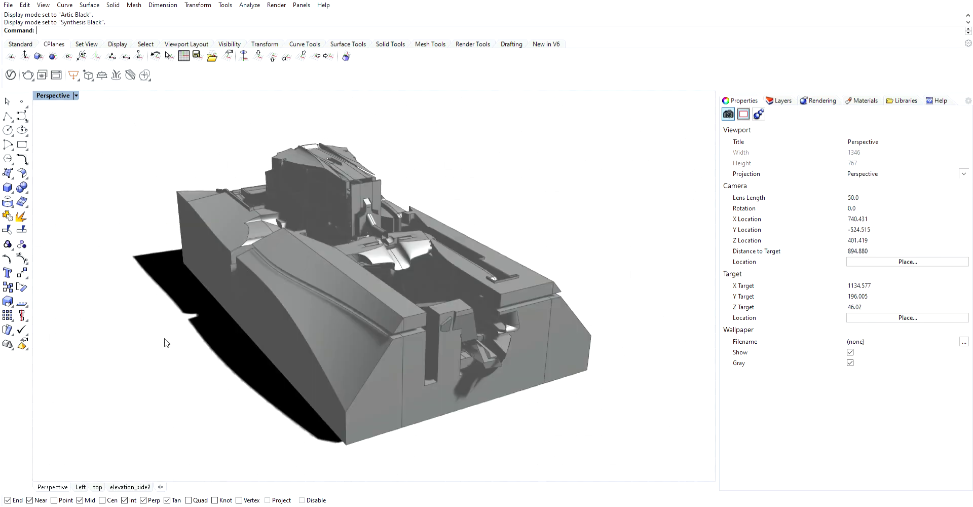
right_click_drag(497, 272, 375, 182)
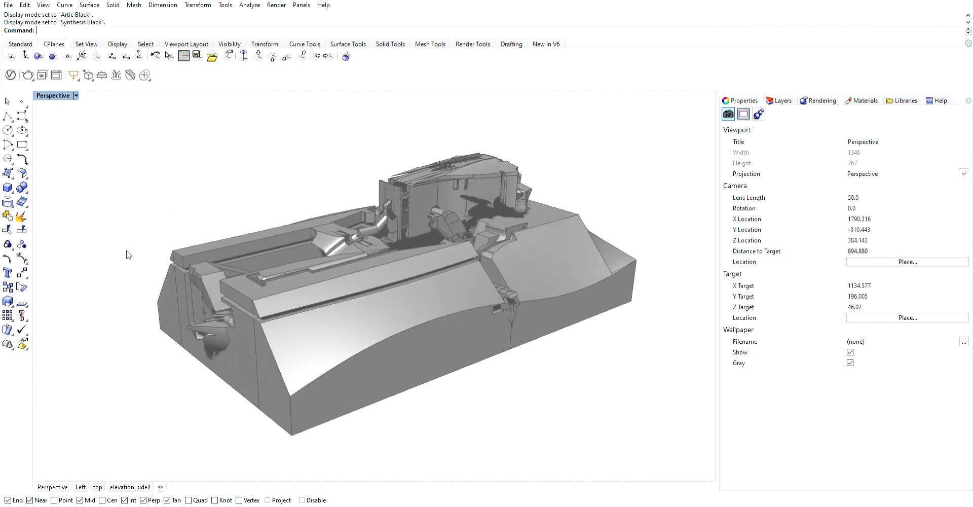
key("F12")
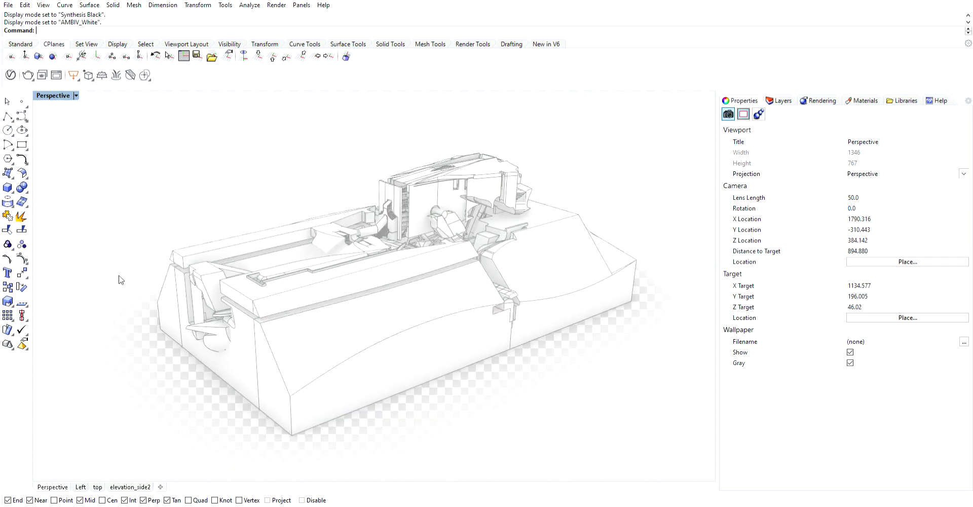
right_click_drag(167, 233, 81, 107)
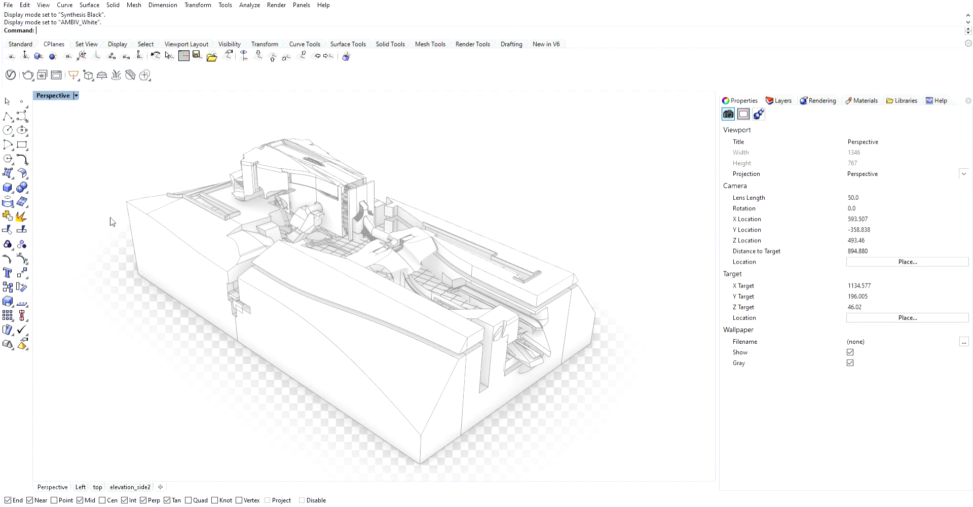
key("F12")
right_click_drag(159, 299, 162, 319)
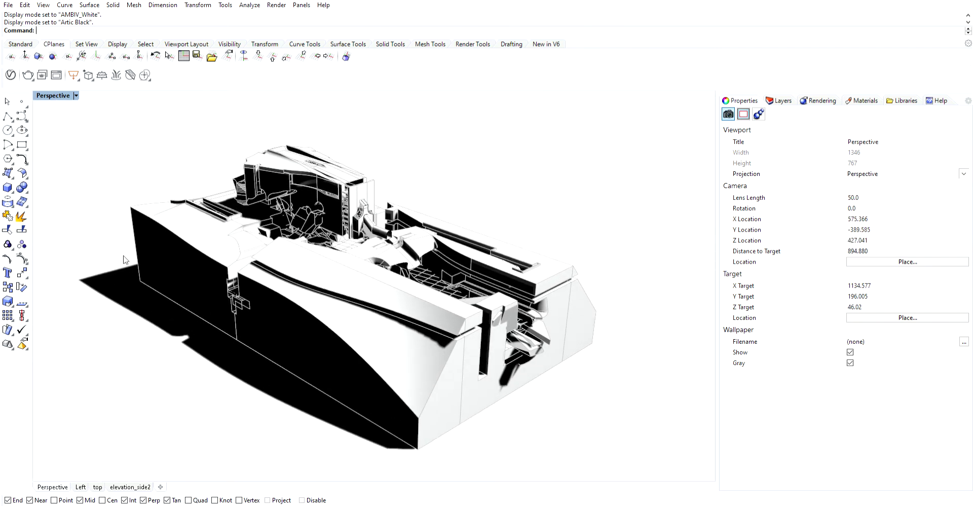
Return to mode 4000 at a lower viewpoint and enter ViewCaptureToFile.
key("F12")
right_click_drag(161, 318, 159, 314)
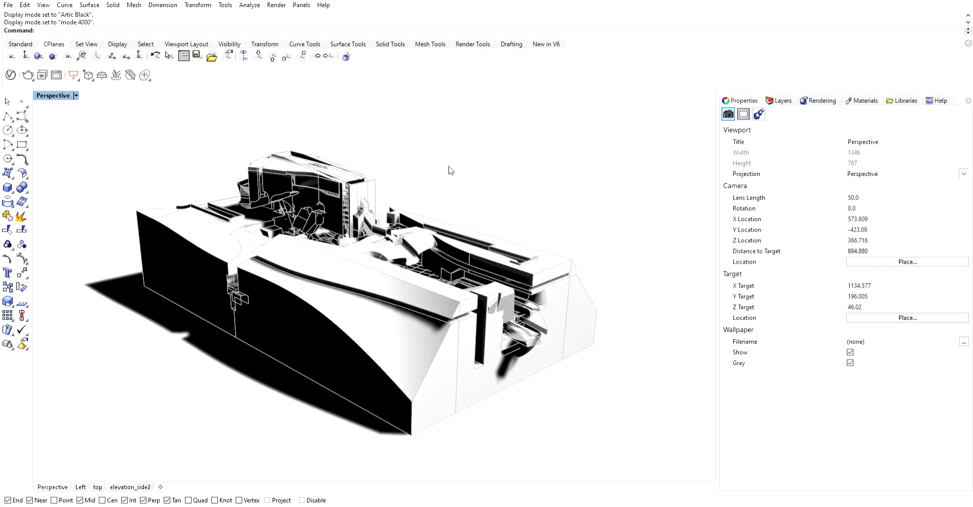
type("ViewCaptureToFile")
Confirm ViewCaptureToFile to capture the shadowed mode 4000 Perspective view.
key("Return")
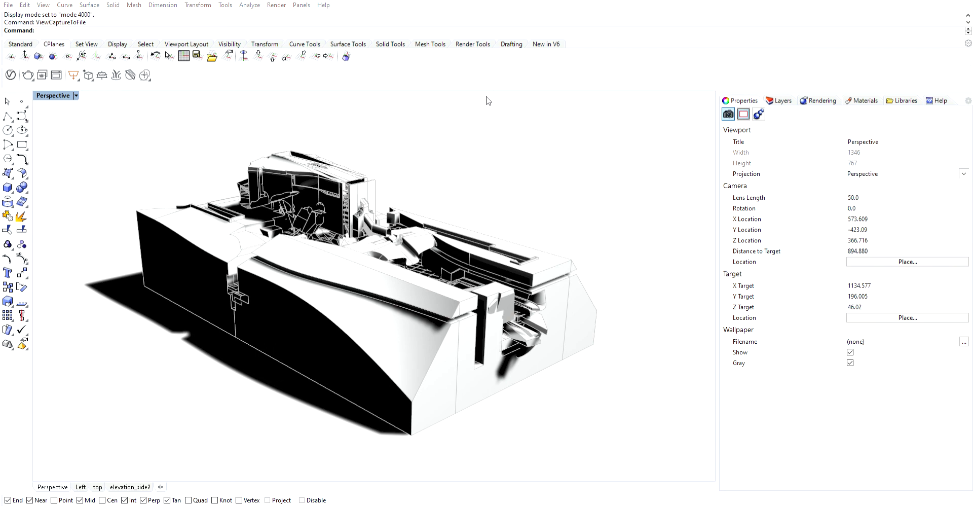